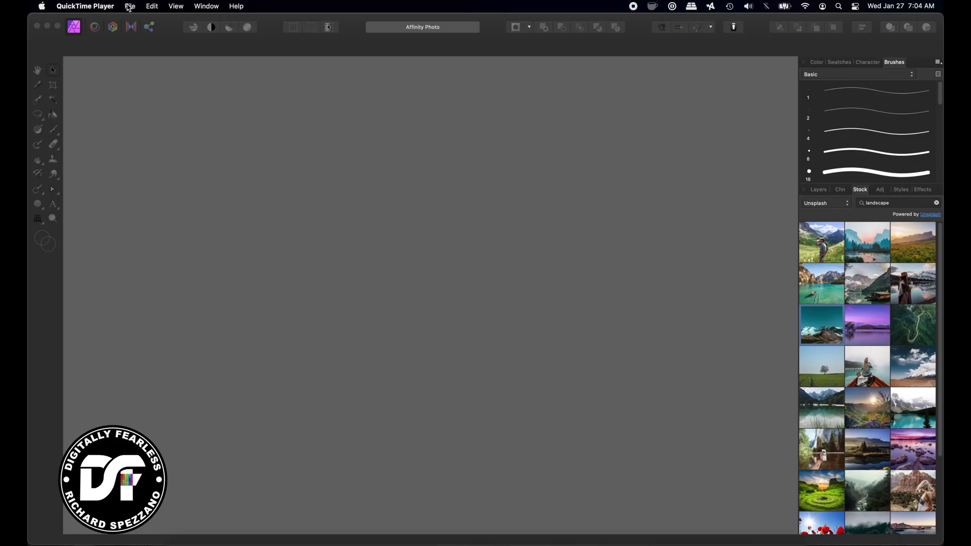
Create a new document from the Web XGA+ preset at 1152 × 864 px.
click(119, 103)
click(117, 7)
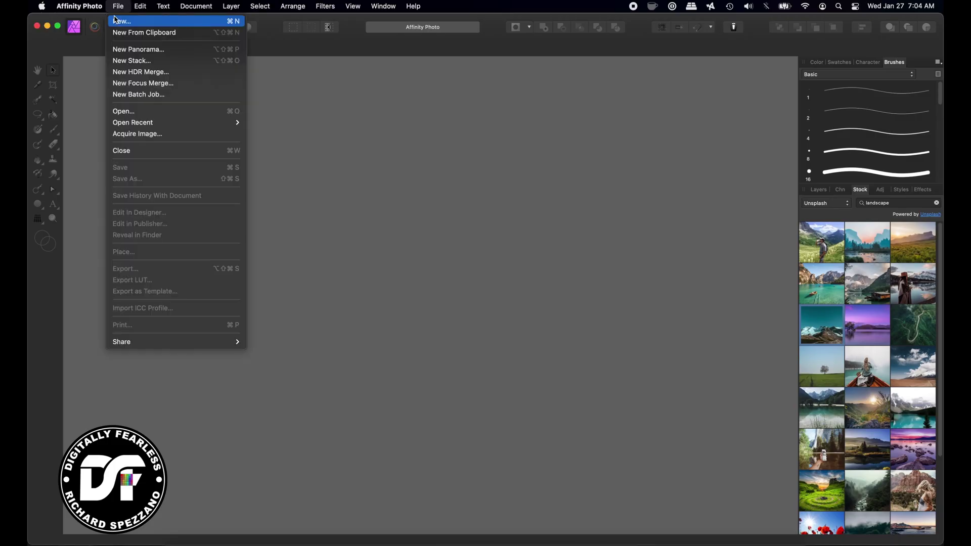
click(120, 22)
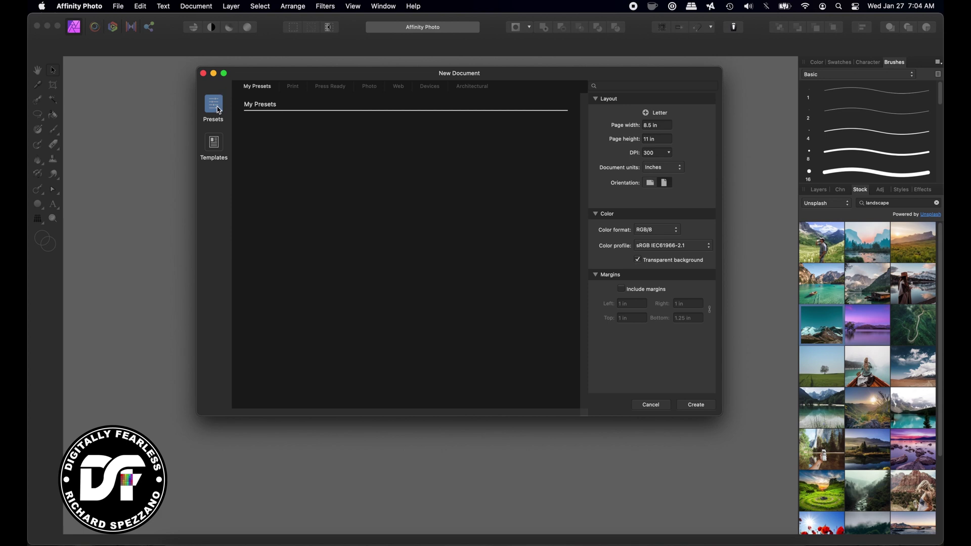
click(399, 89)
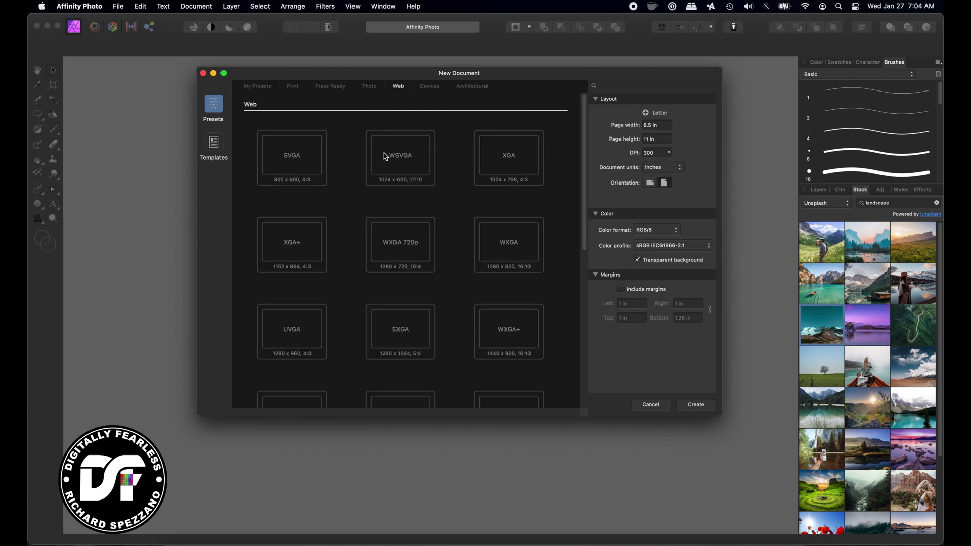
click(303, 241)
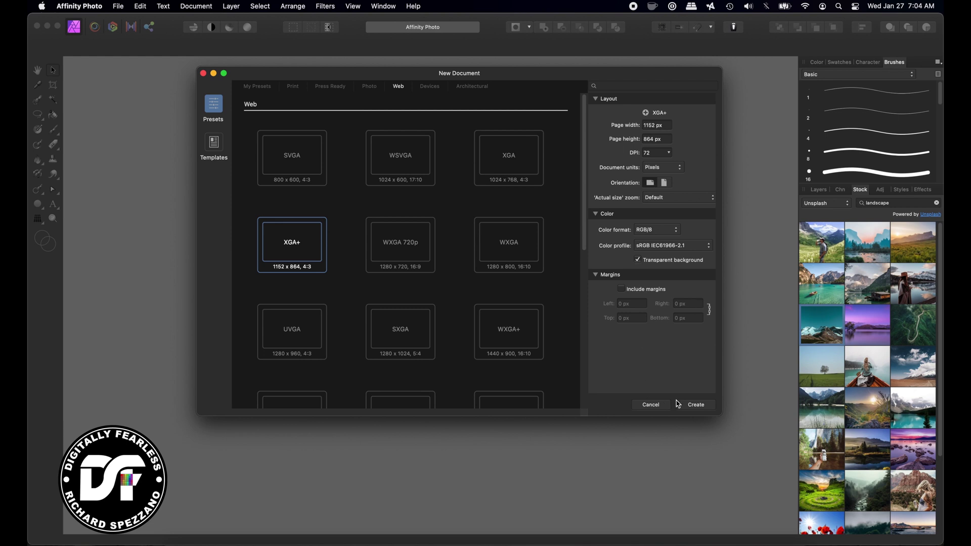
click(697, 405)
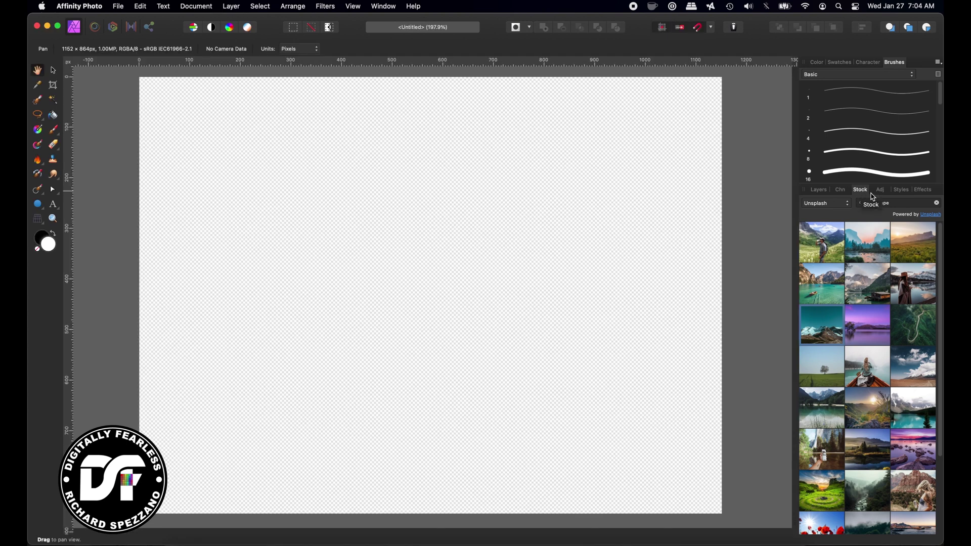
Drag the canoe-on-misty-lake stock photo onto the canvas, then zoom out with the Move tool active.
click(896, 203)
drag(869, 367, 428, 284)
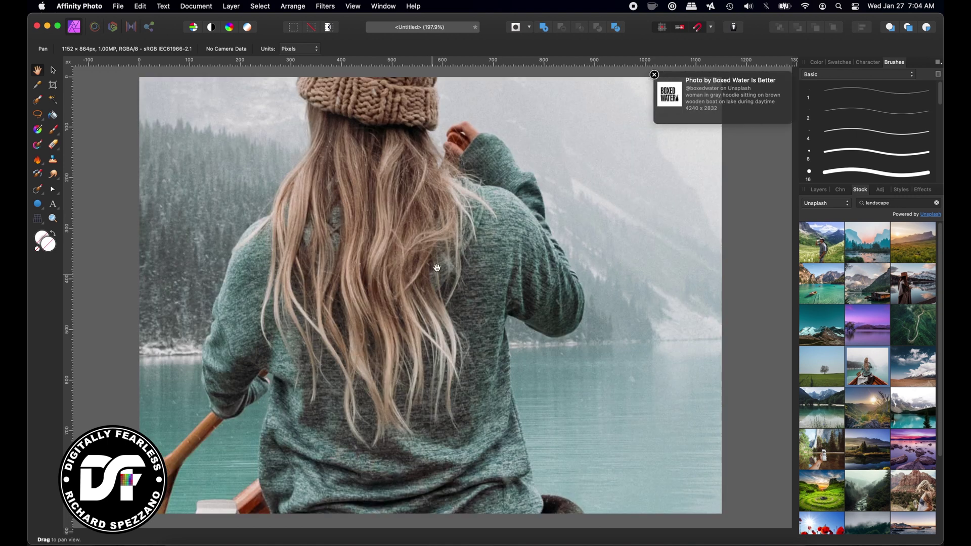
key(super+minus)
key(super+minus)
key(super+minus)
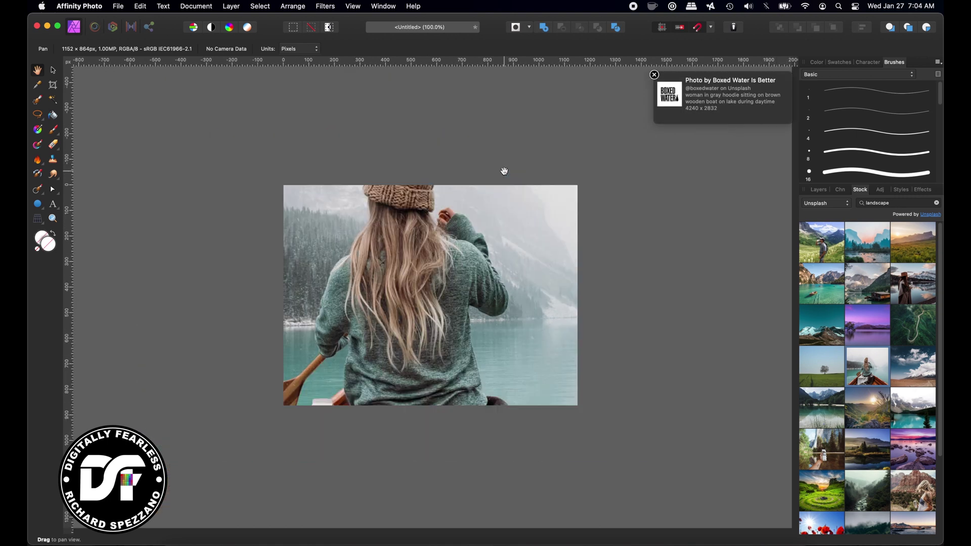
click(53, 69)
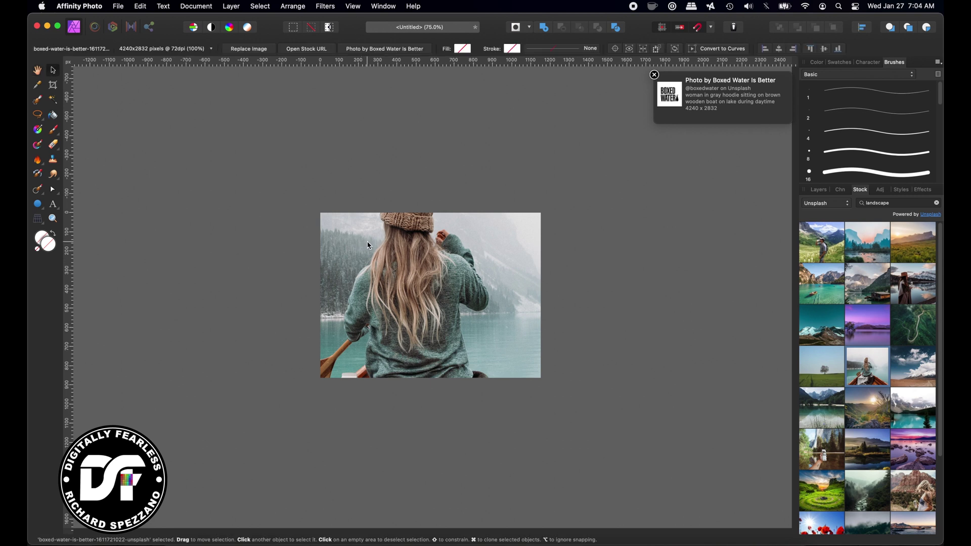
key(super+minus)
key(super+minus)
key(super+minus)
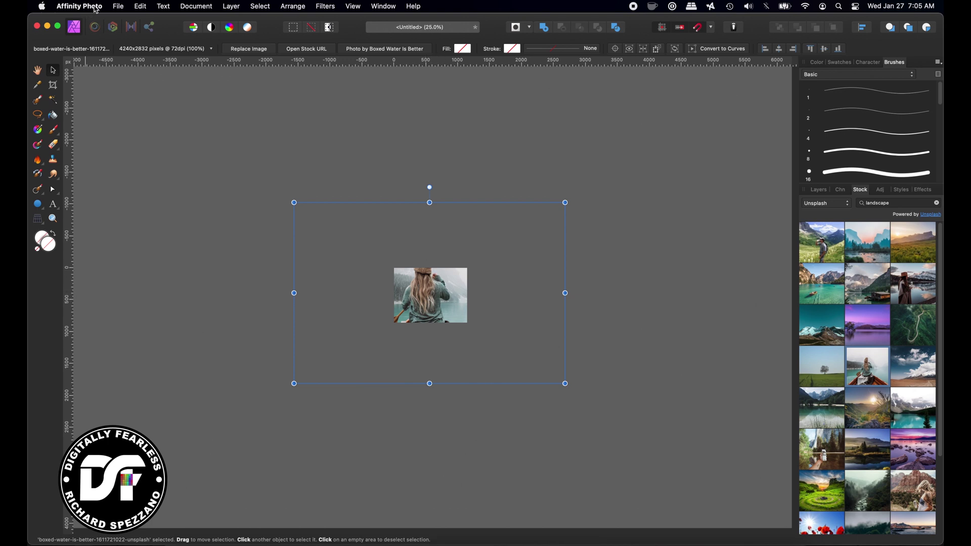
click(190, 7)
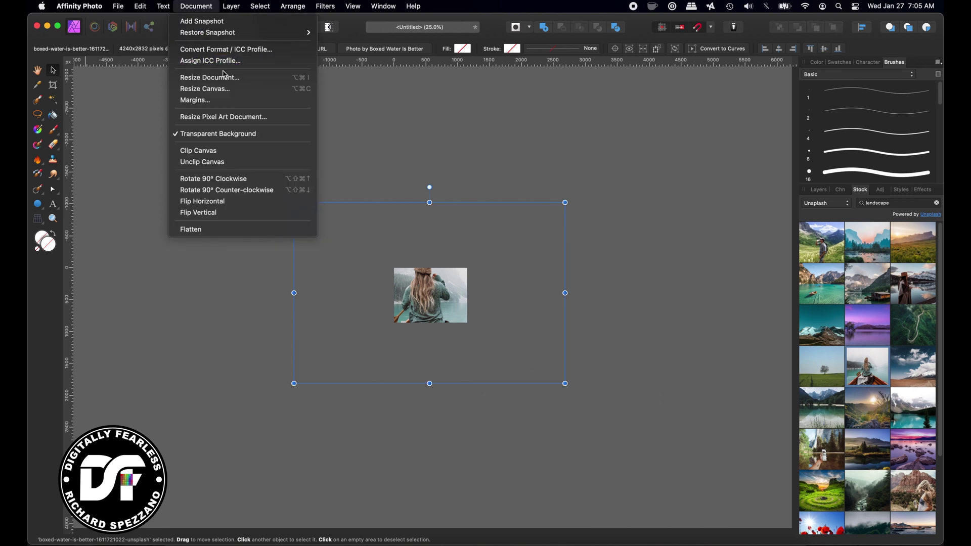
click(534, 282)
click(191, 11)
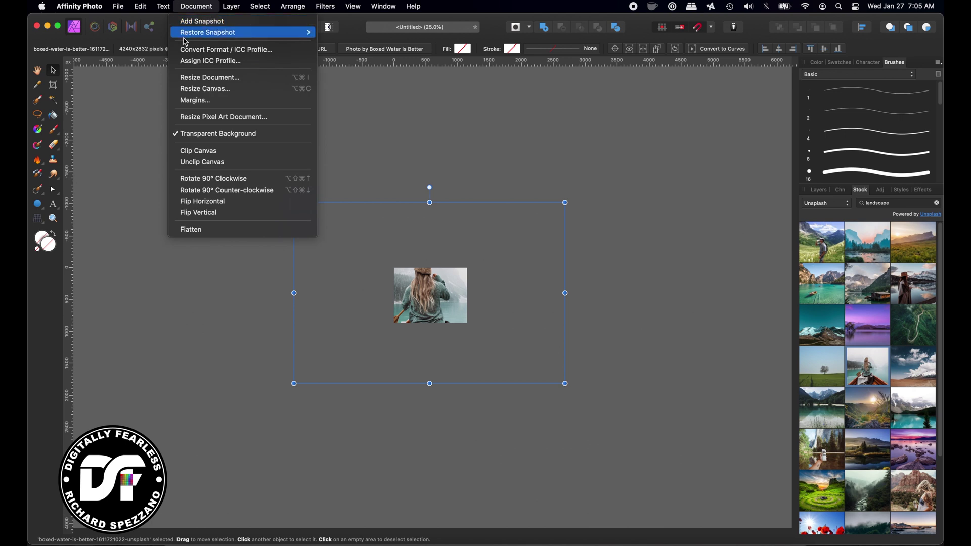
click(194, 79)
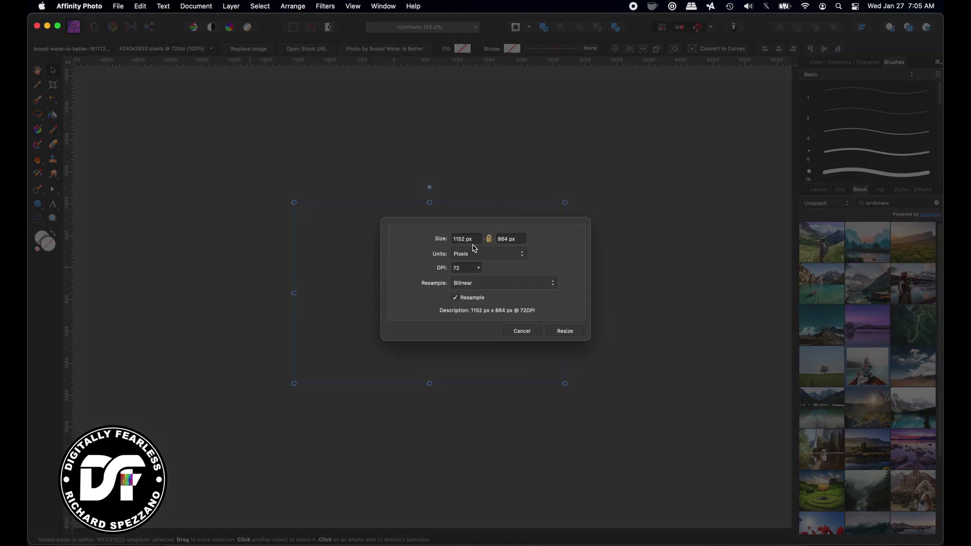
click(473, 255)
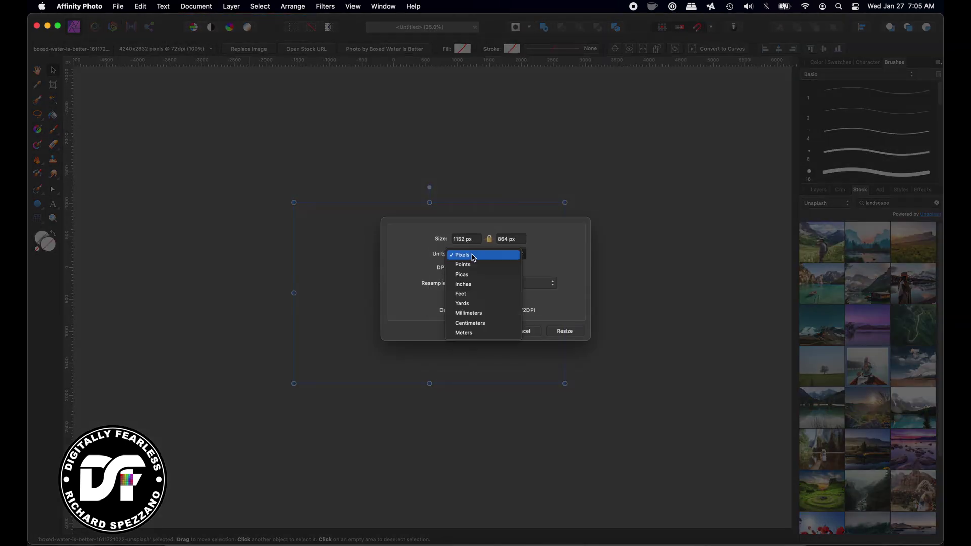
click(465, 286)
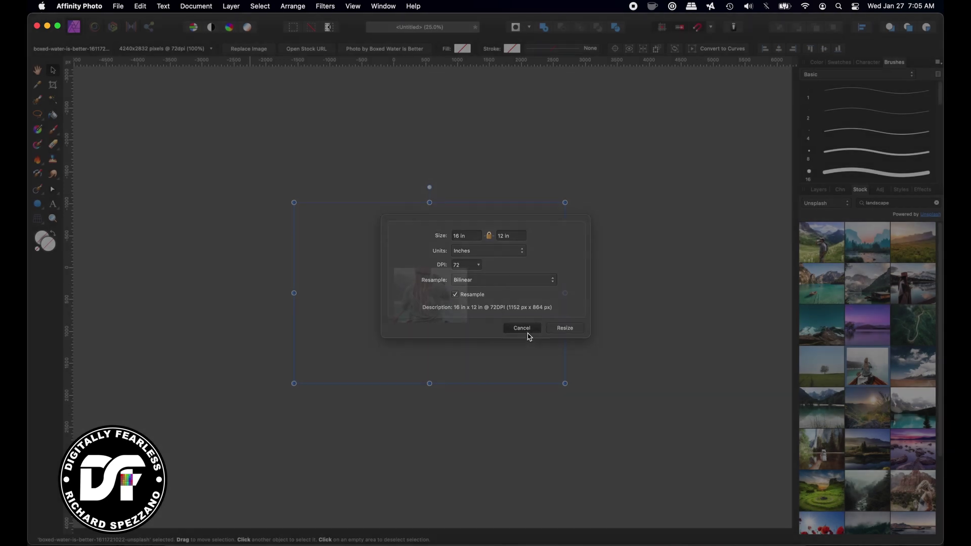
click(528, 333)
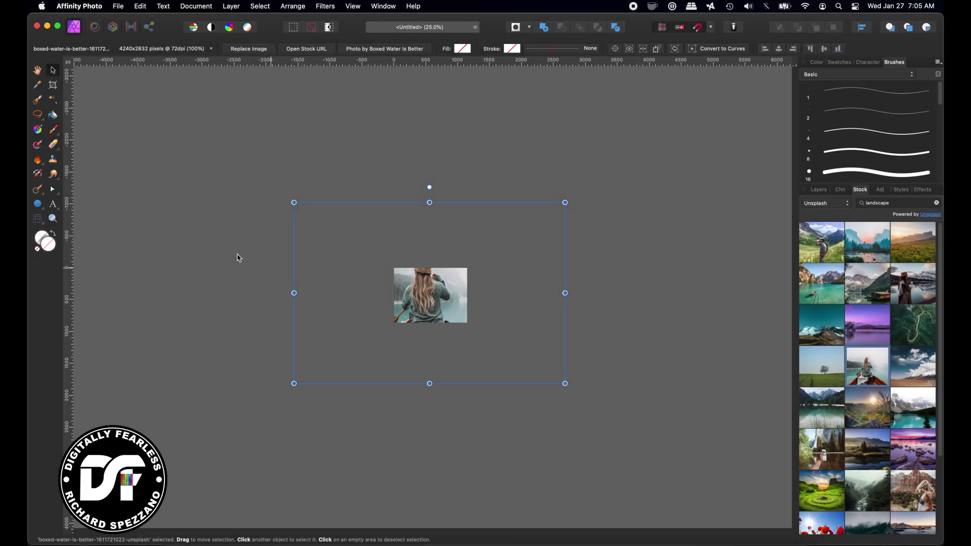
click(196, 5)
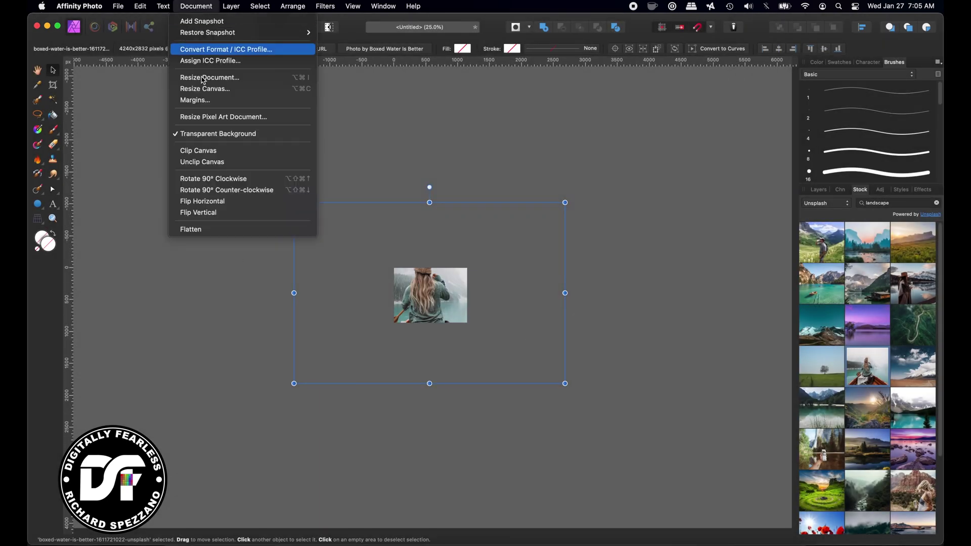
click(208, 151)
key(h)
key(super+0)
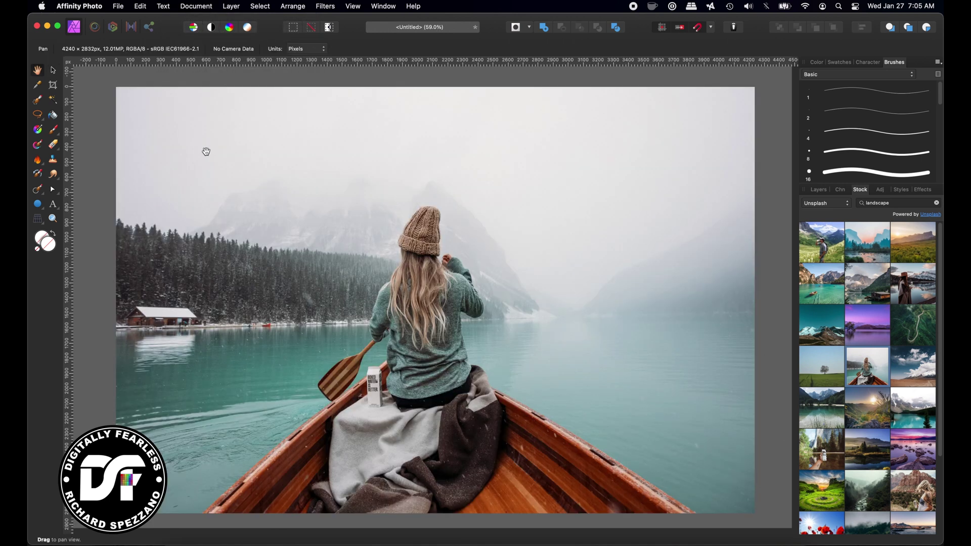
click(53, 70)
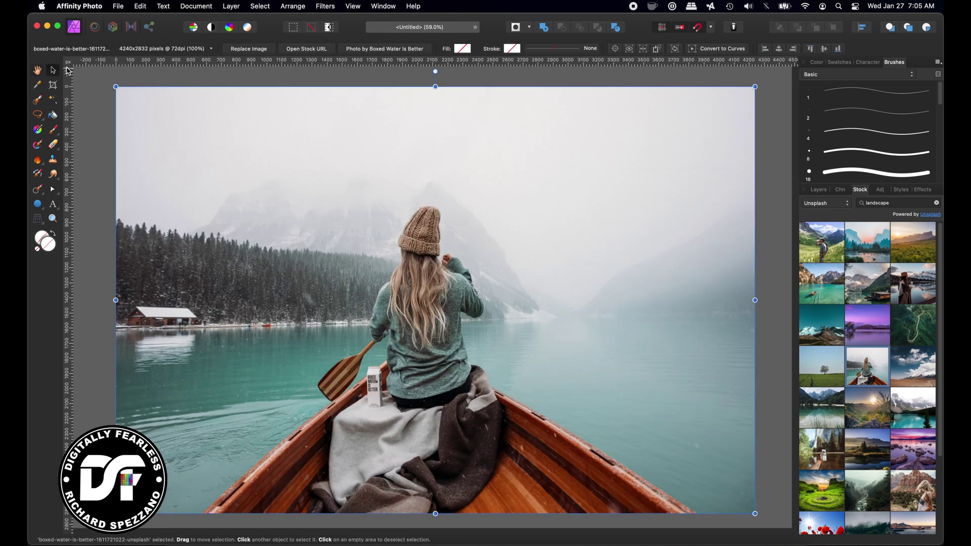
key(super+minus)
key(super+minus)
key(super+minus)
key(super+minus)
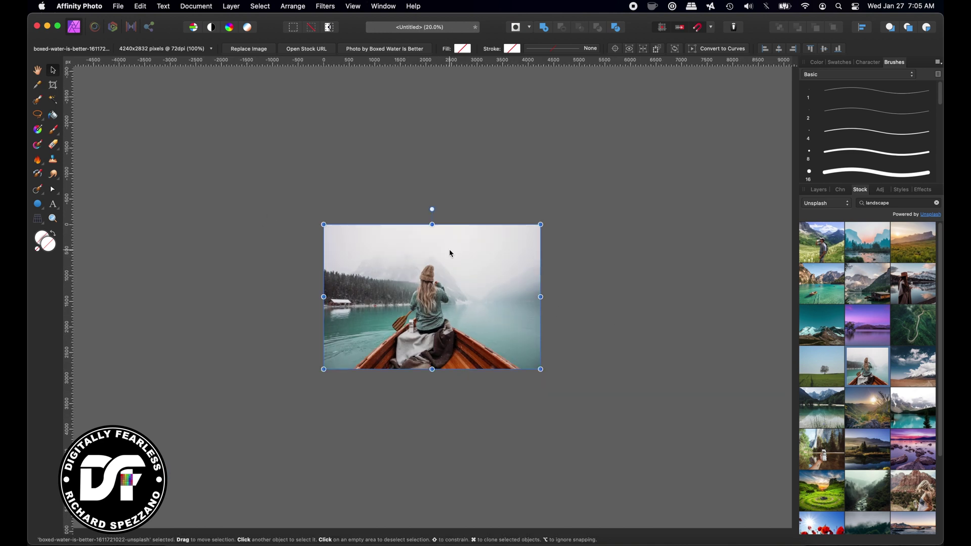
key(super+0)
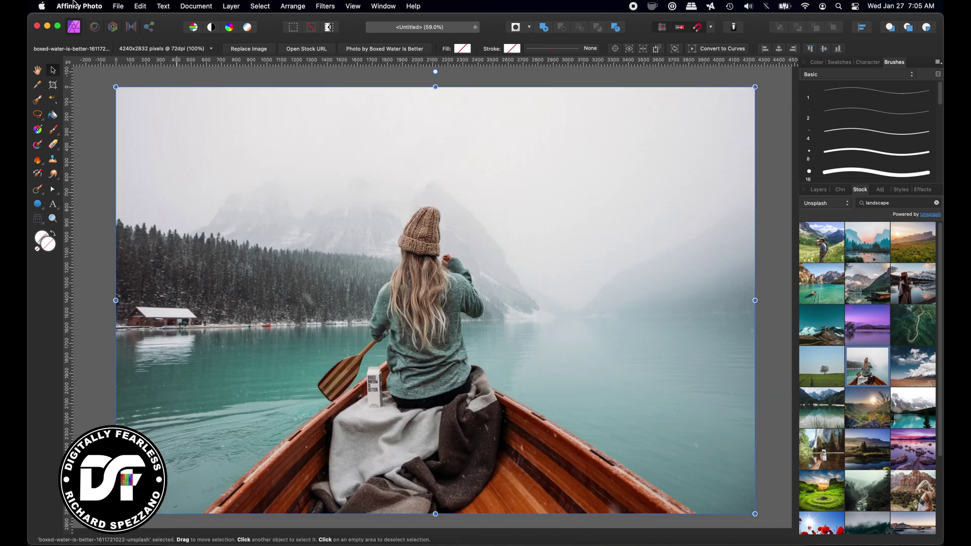
click(196, 7)
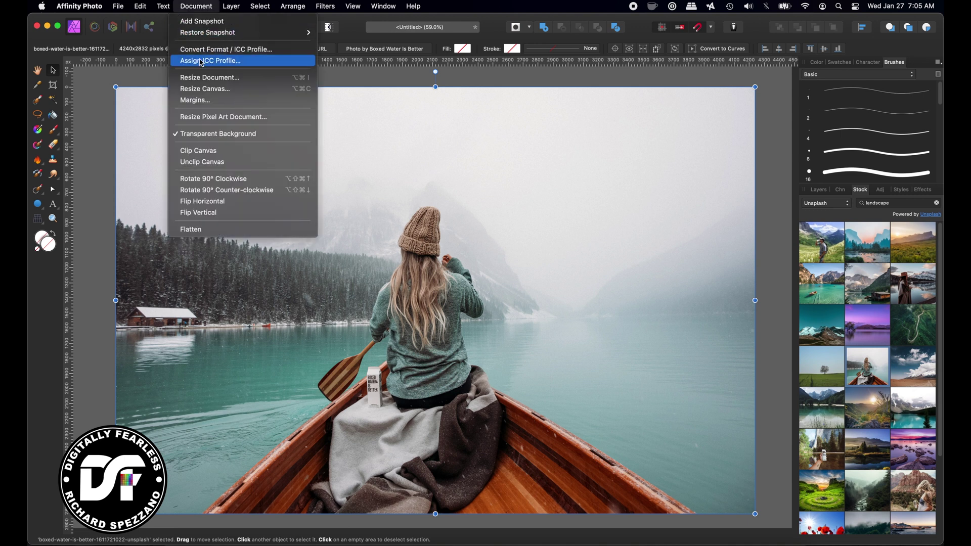
click(206, 77)
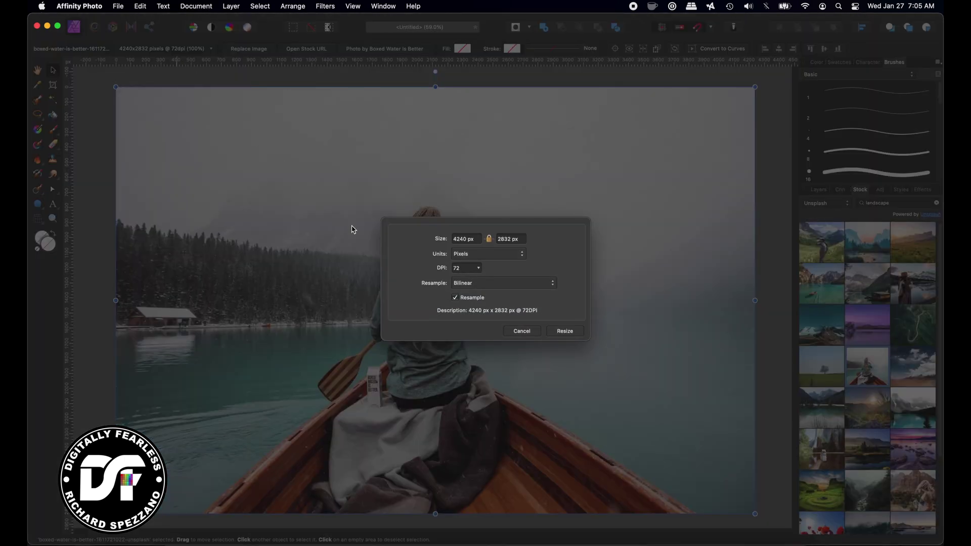
click(487, 260)
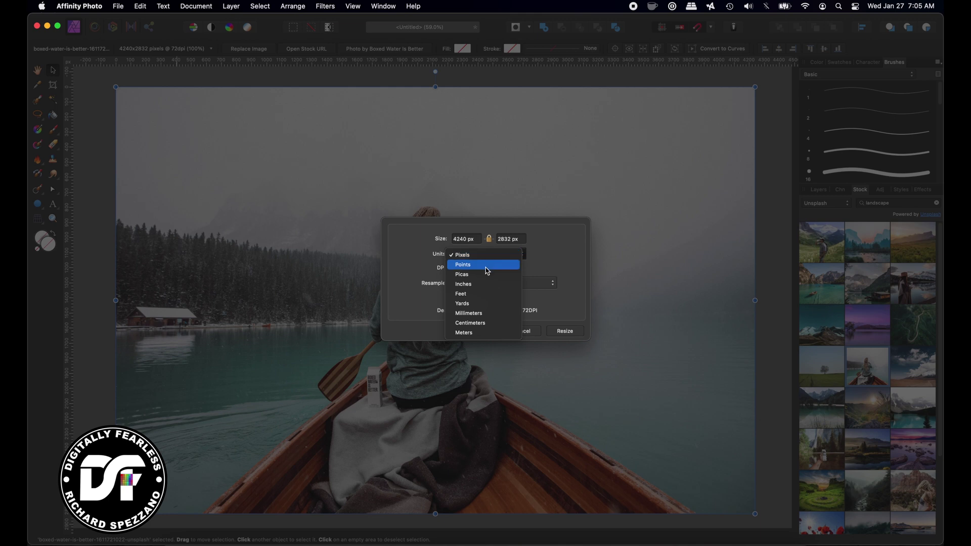
click(486, 266)
click(483, 260)
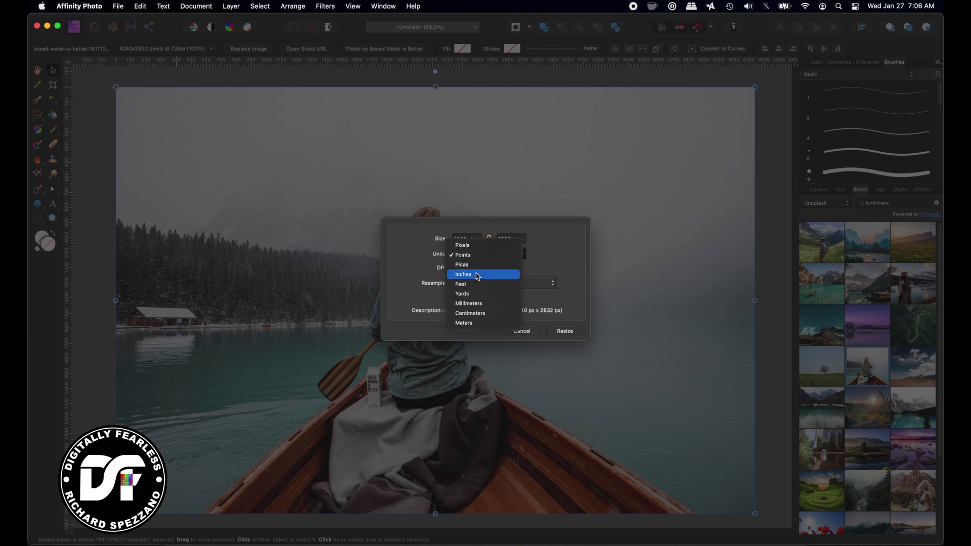
click(481, 273)
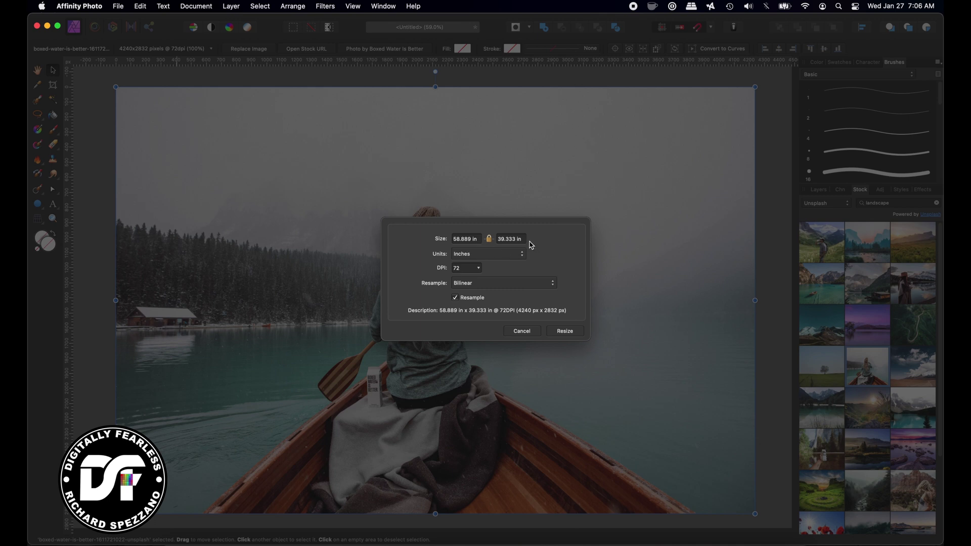
click(525, 332)
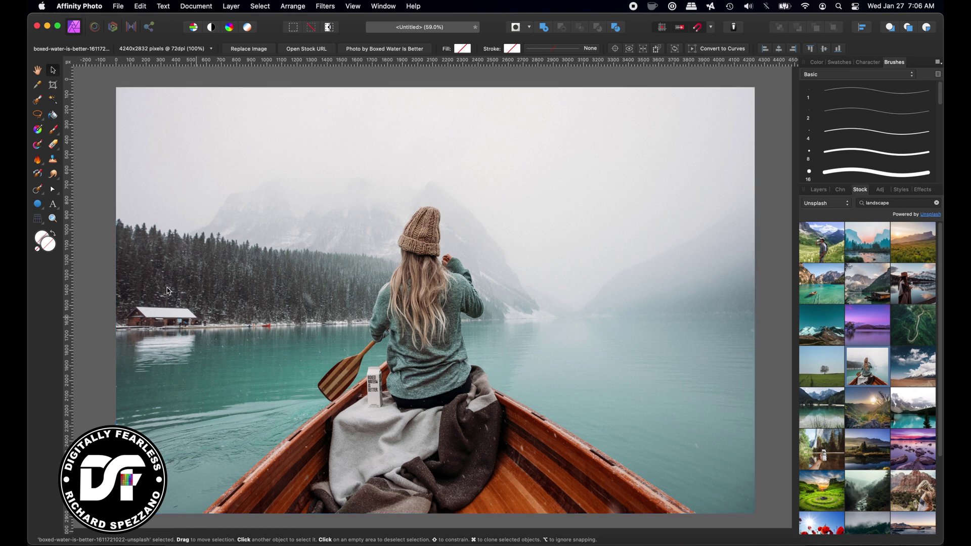
scroll(100, 248, down, 3)
Crop the photo to 2241 × 2273 px by pulling in the left, right and top edges around the woman.
click(100, 248)
scroll(100, 248, up, 3)
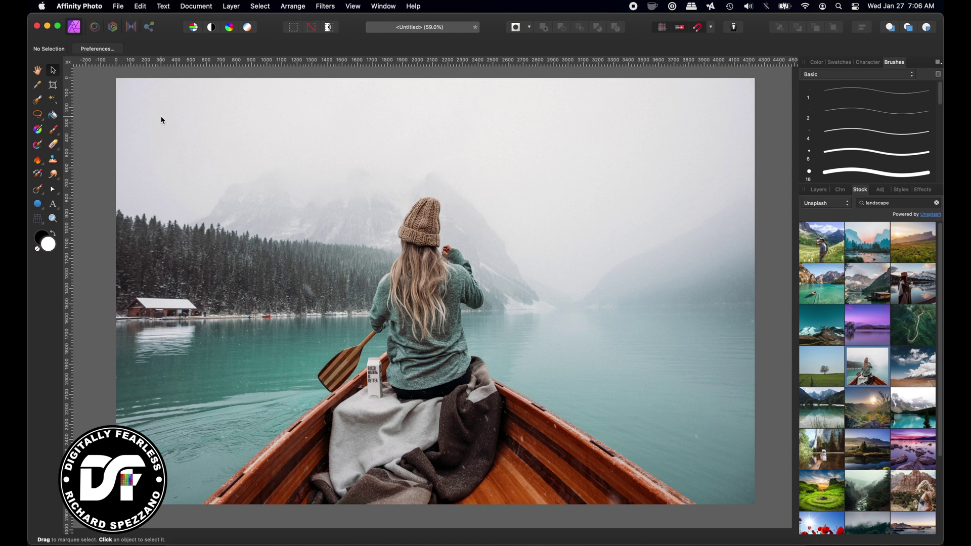
click(53, 89)
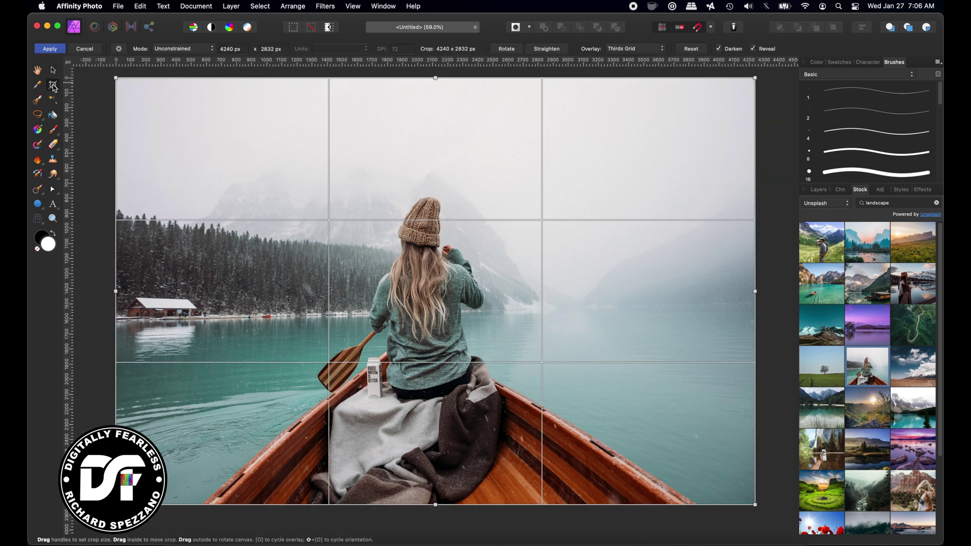
drag(115, 291, 264, 291)
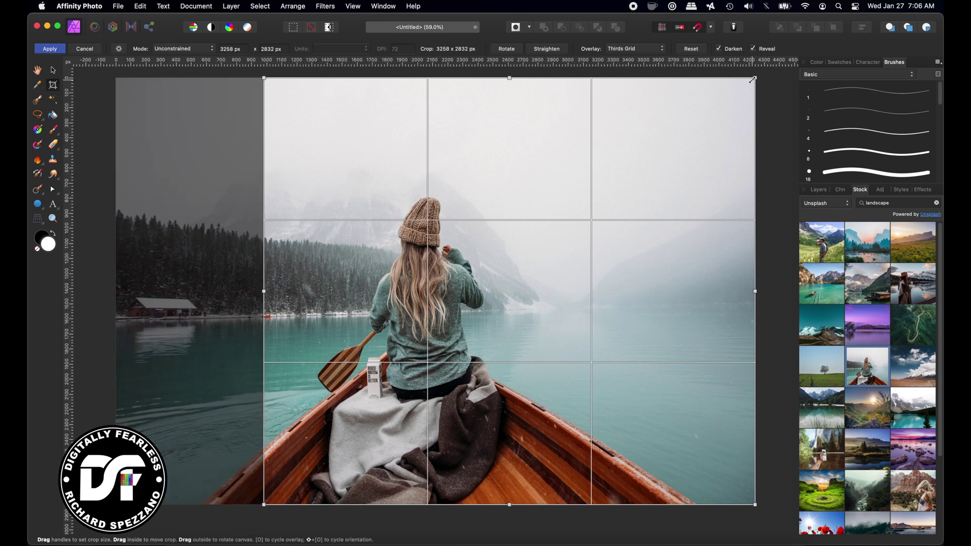
drag(755, 292, 601, 291)
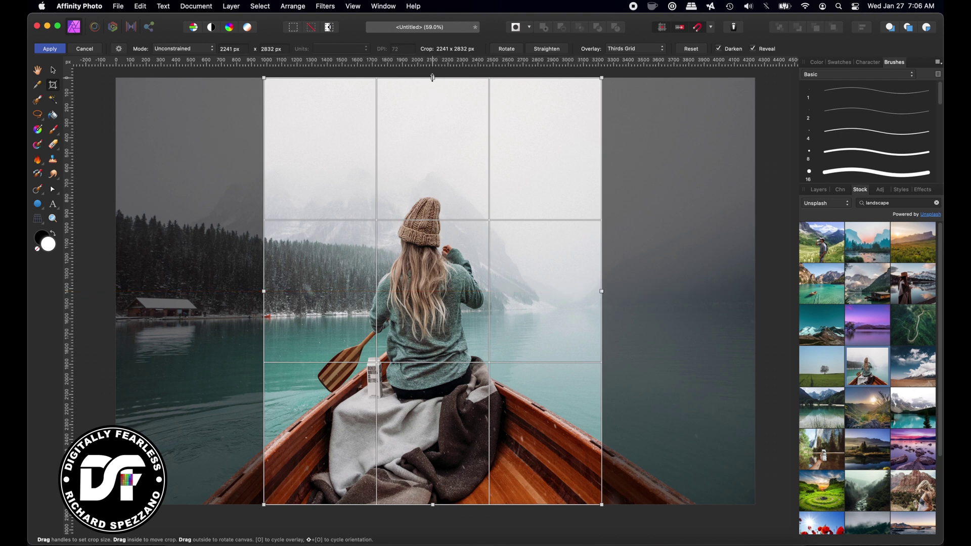
drag(433, 80, 433, 163)
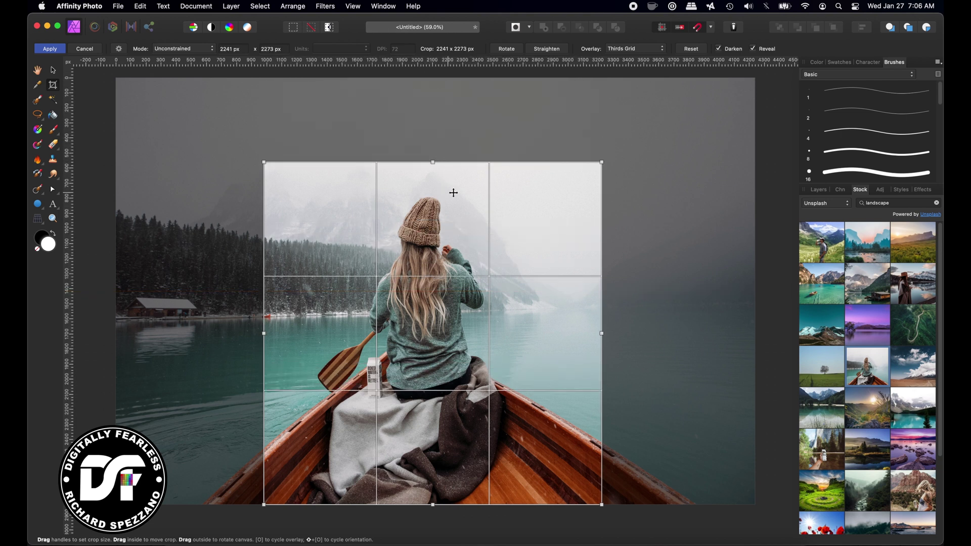
click(50, 49)
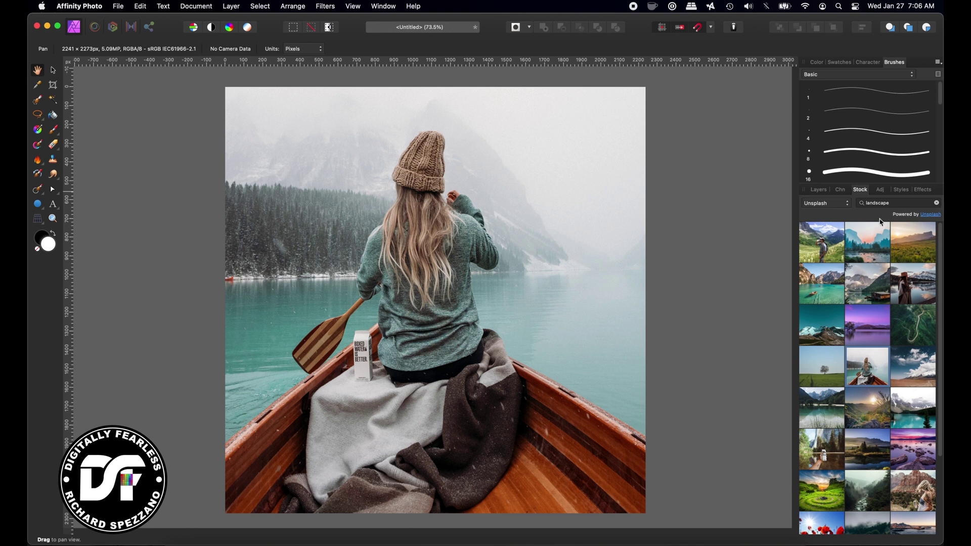
Show the Layers panel and select the photo layer to reveal its full bounding box.
click(819, 189)
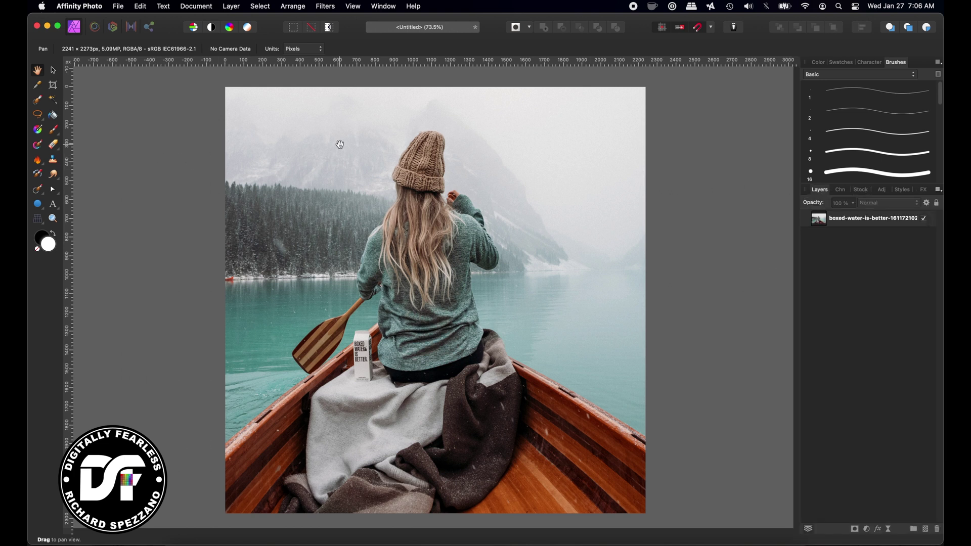
key(super+minus)
key(super+minus)
key(super+minus)
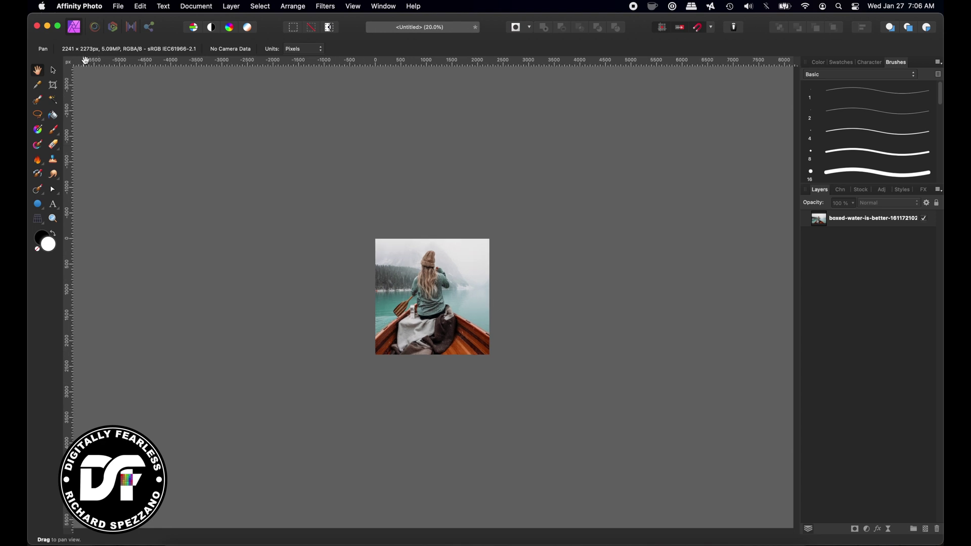
click(53, 70)
click(469, 263)
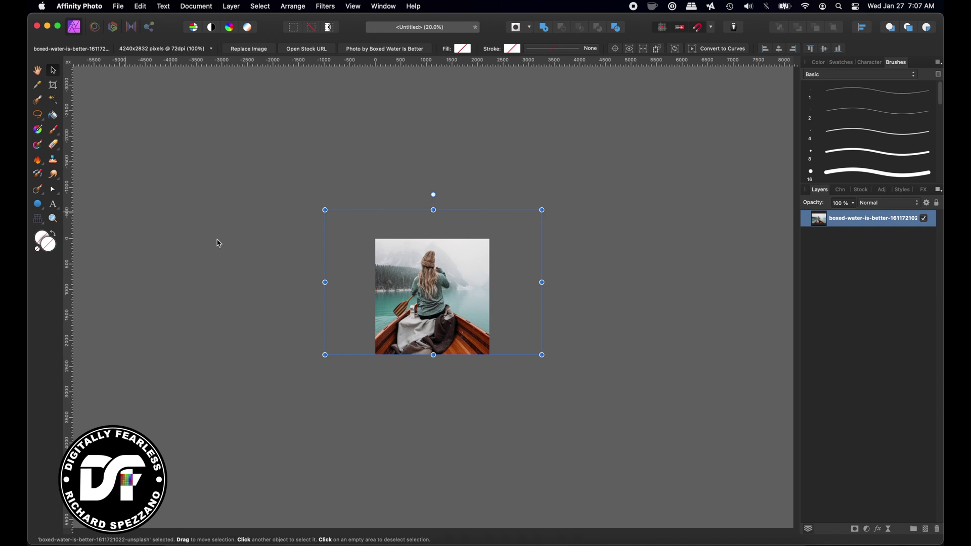
Zoom out to view how far the photo layer extends beyond the cropped canvas.
key(super+0)
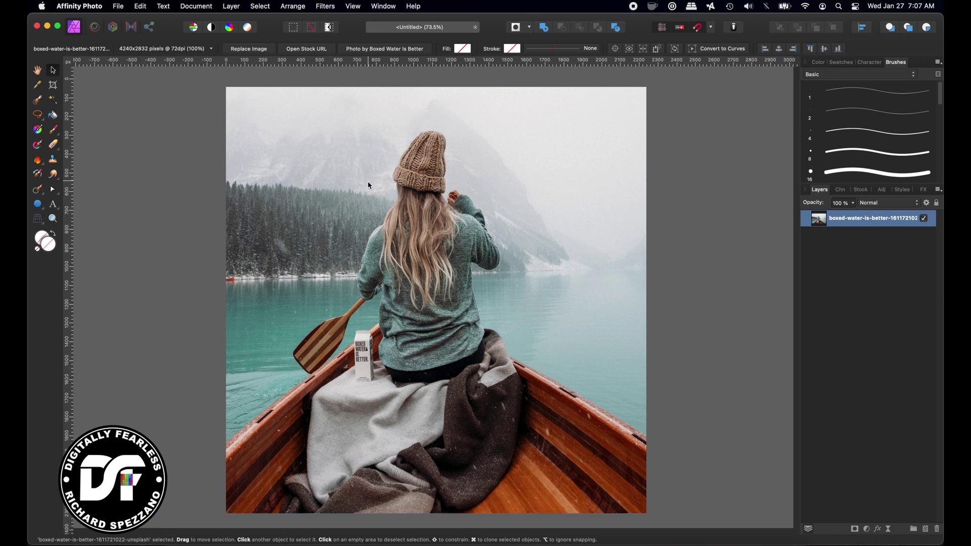
scroll(369, 185, down, 3)
key(super+minus)
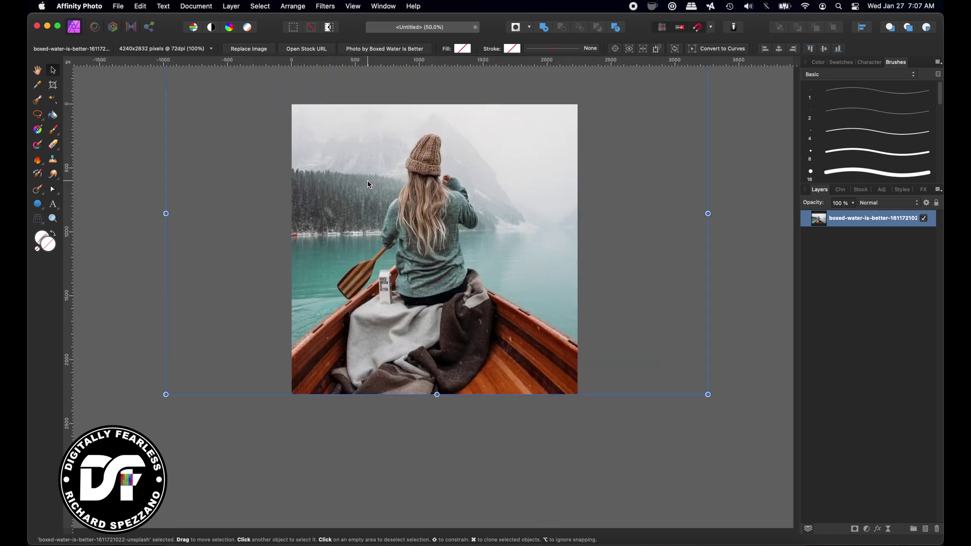
scroll(368, 185, up, 3)
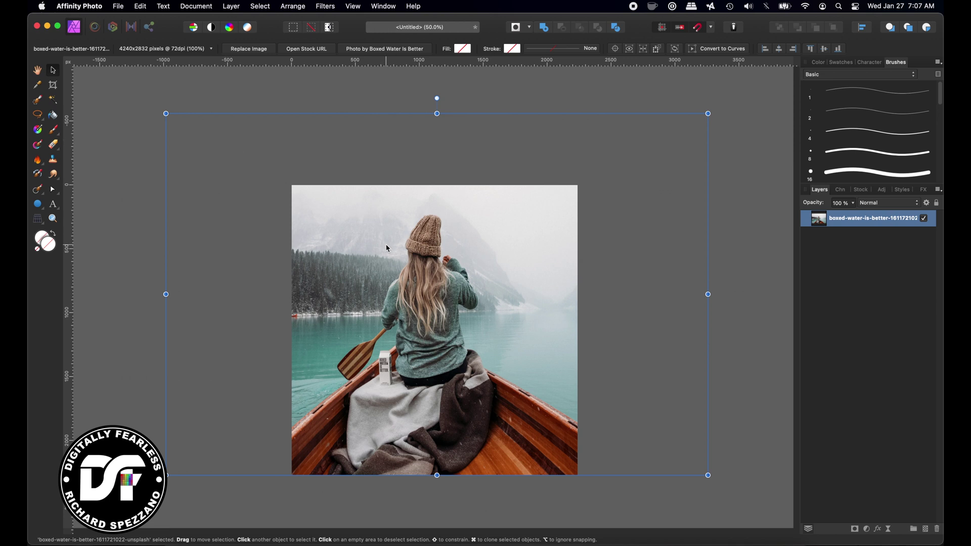
click(190, 4)
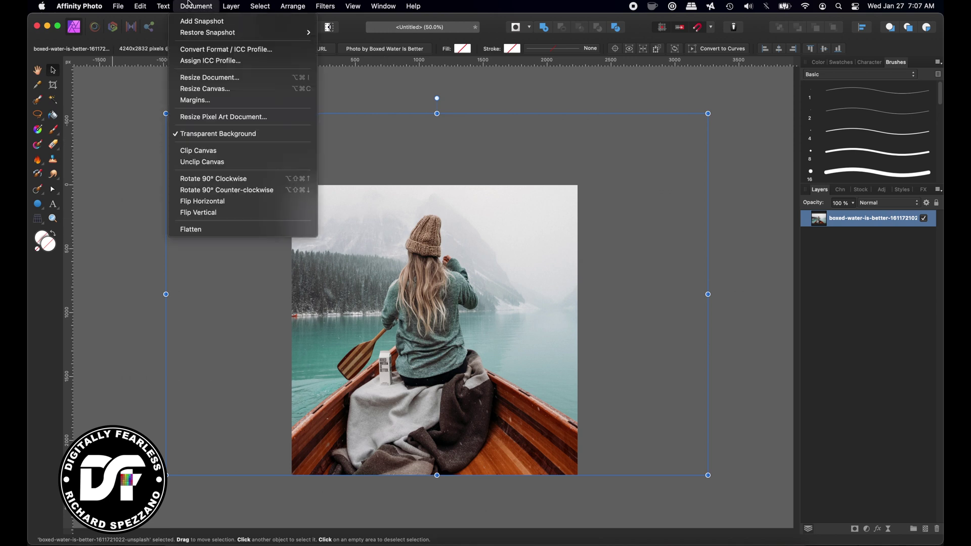
Apply Document > Unclip Canvas, fit the 4240 × 2832 px photo in view, and return to the Move tool.
click(191, 162)
key(h)
key(super+0)
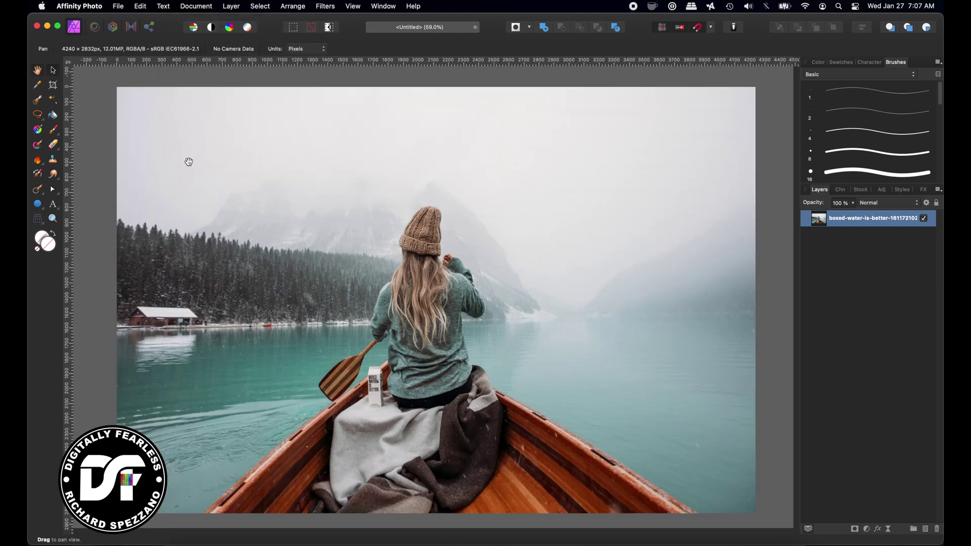
scroll(196, 238, down, 3)
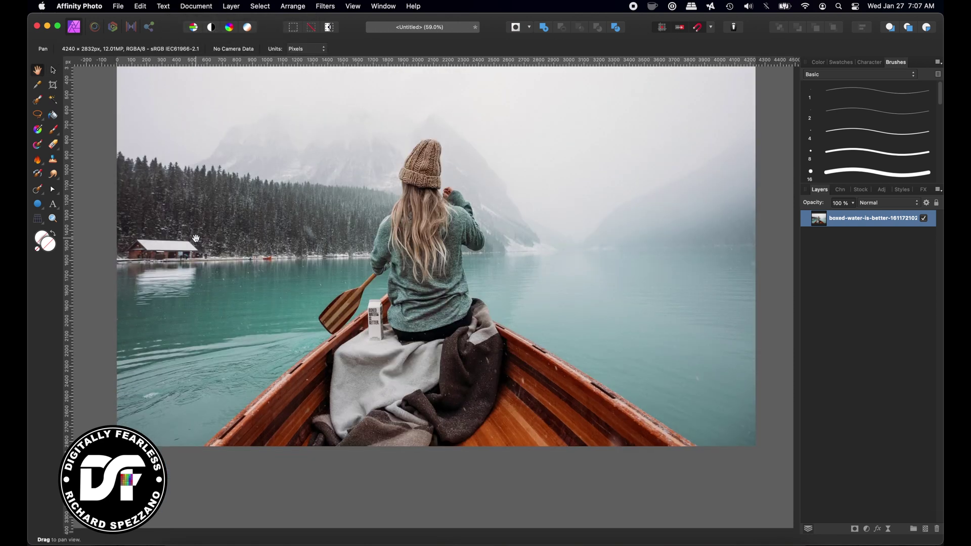
scroll(197, 233, up, 1)
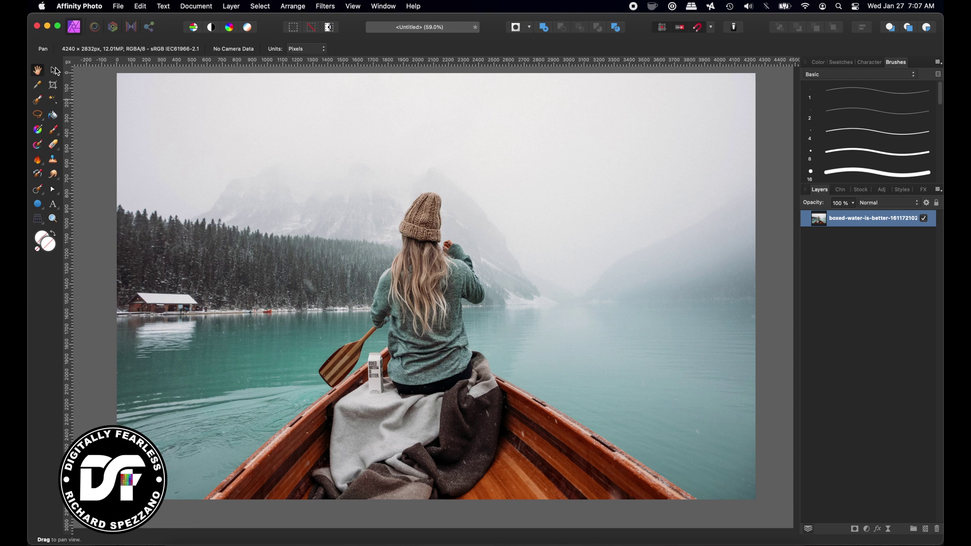
click(52, 69)
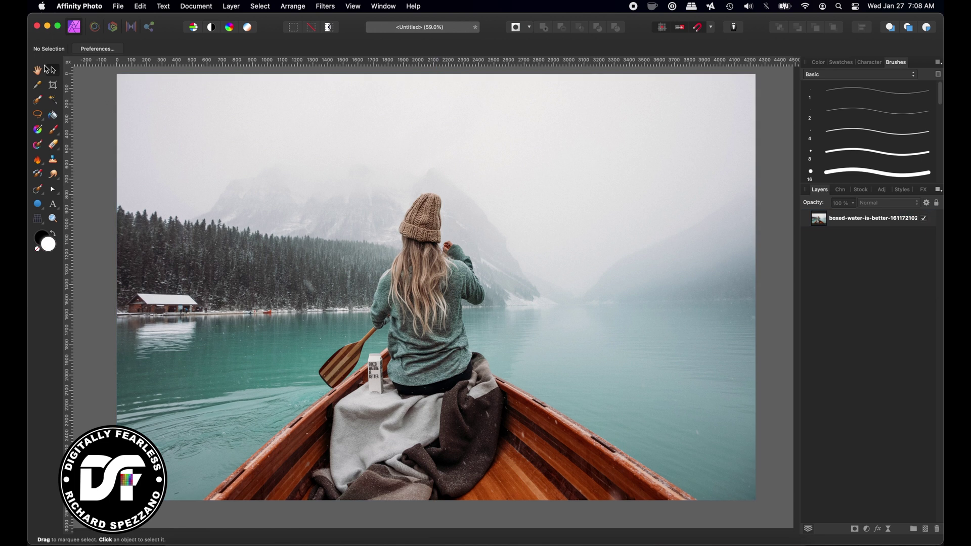